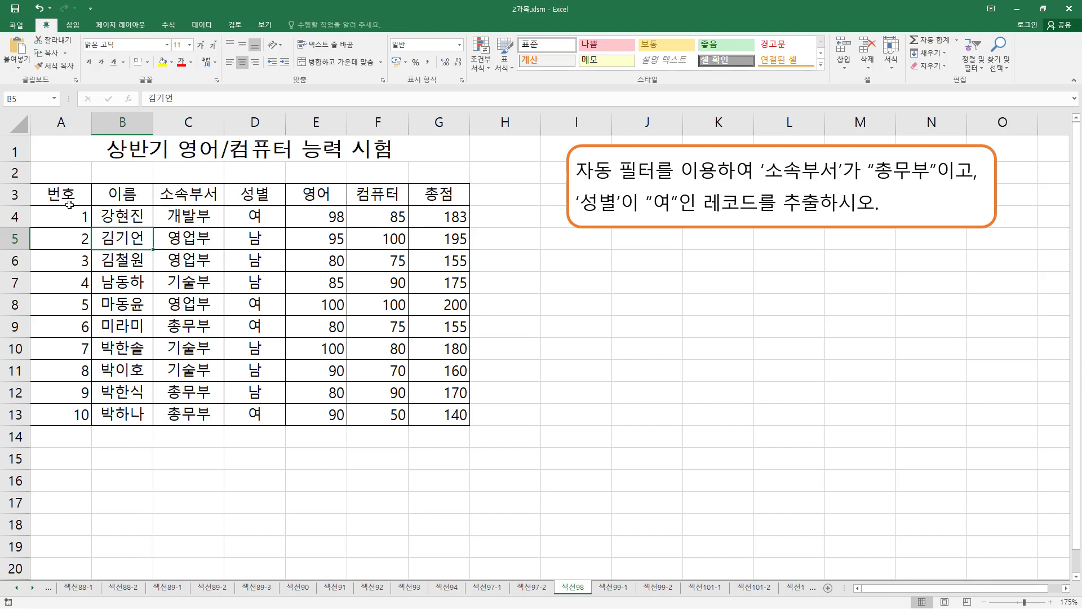
pyautogui.moveTo(38, 188)
pyautogui.mouseDown()
pyautogui.moveTo(476, 365)
pyautogui.moveTo(462, 424)
pyautogui.mouseUp()
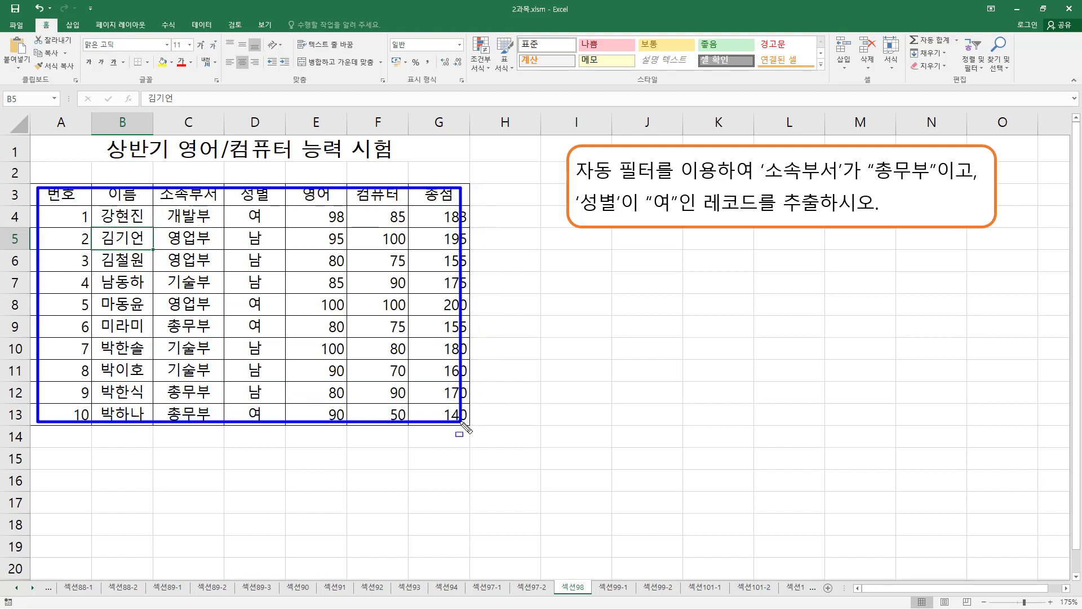
pyautogui.press('Escape')
pyautogui.click(700, 296)
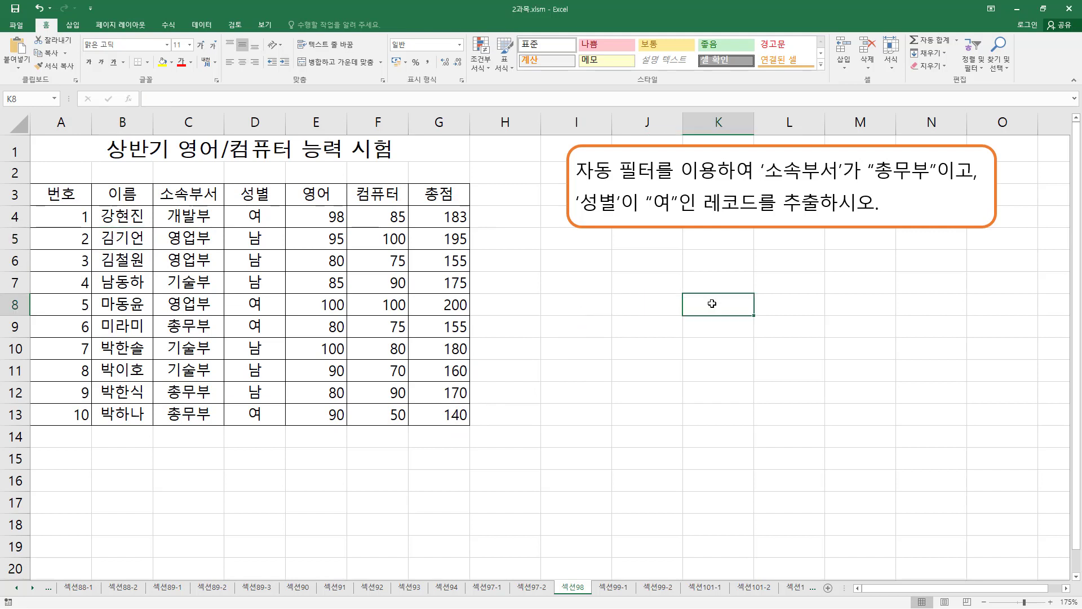
pyautogui.click(675, 354)
pyautogui.click(557, 319)
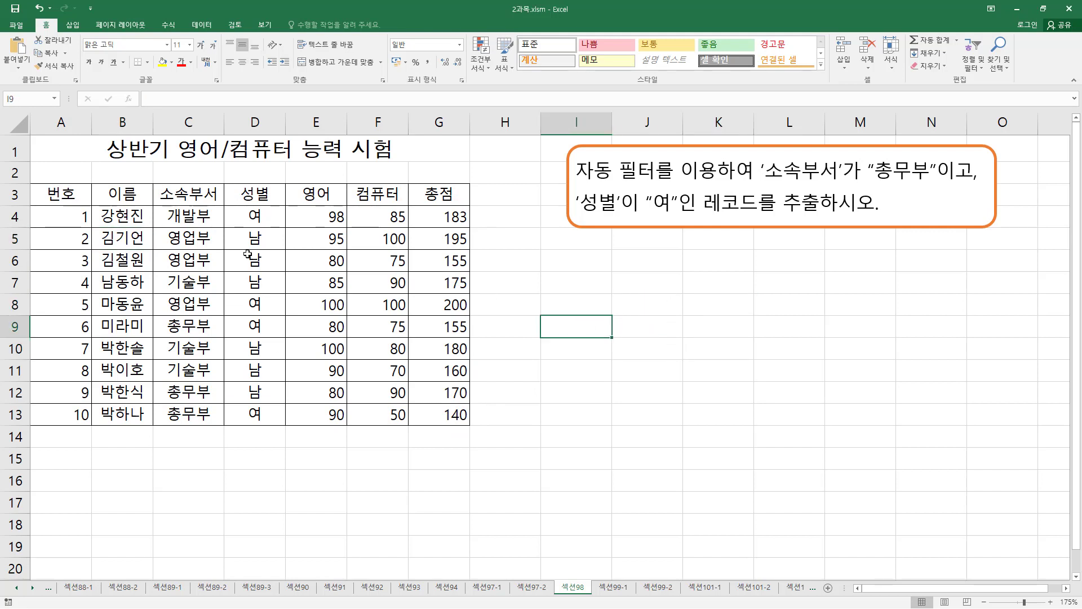
pyautogui.click(189, 241)
pyautogui.click(250, 279)
pyautogui.click(247, 340)
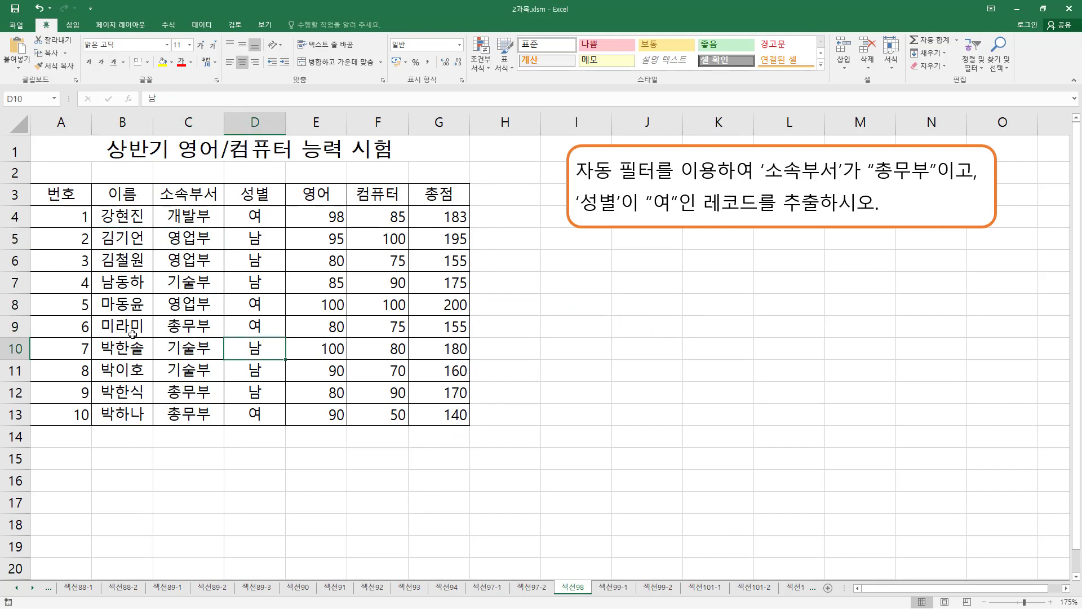
# Turn on AutoFilter for the exam score list, with cell B9 inside the list selected.
pyautogui.click(132, 333)
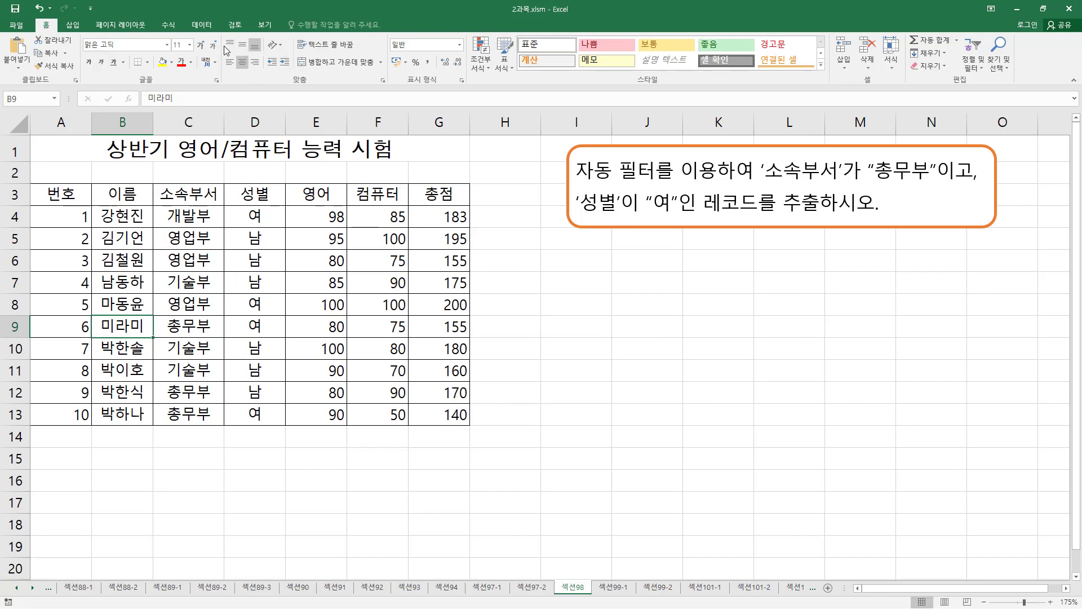
pyautogui.click(201, 26)
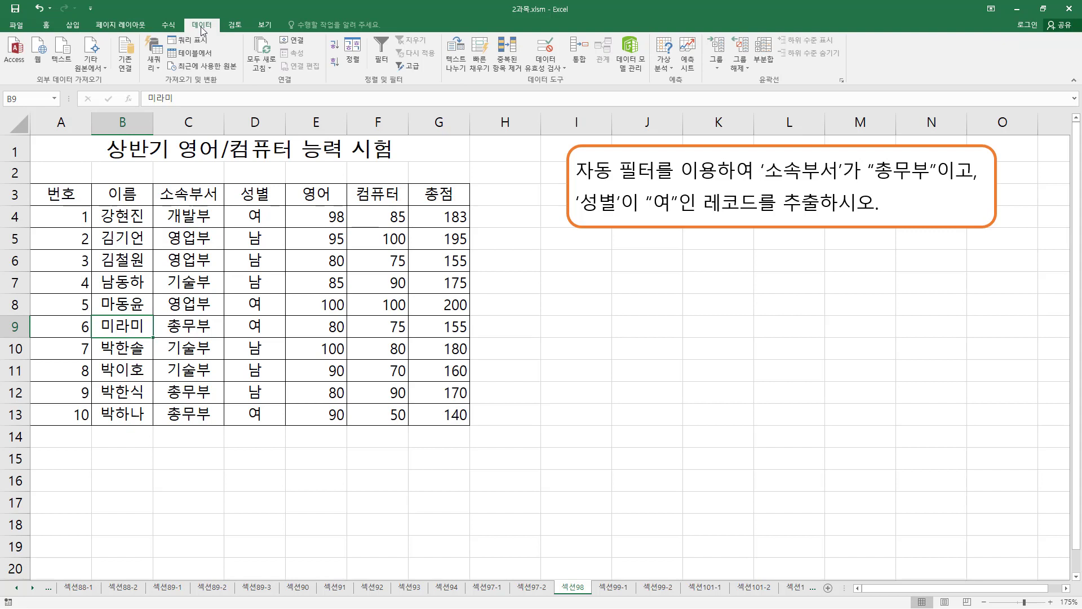
pyautogui.moveTo(353, 74)
pyautogui.mouseDown()
pyautogui.moveTo(375, 92)
pyautogui.moveTo(417, 85)
pyautogui.mouseUp()
pyautogui.moveTo(370, 33); pyautogui.dragTo(395, 66)
pyautogui.press('Escape')
pyautogui.click(382, 49)
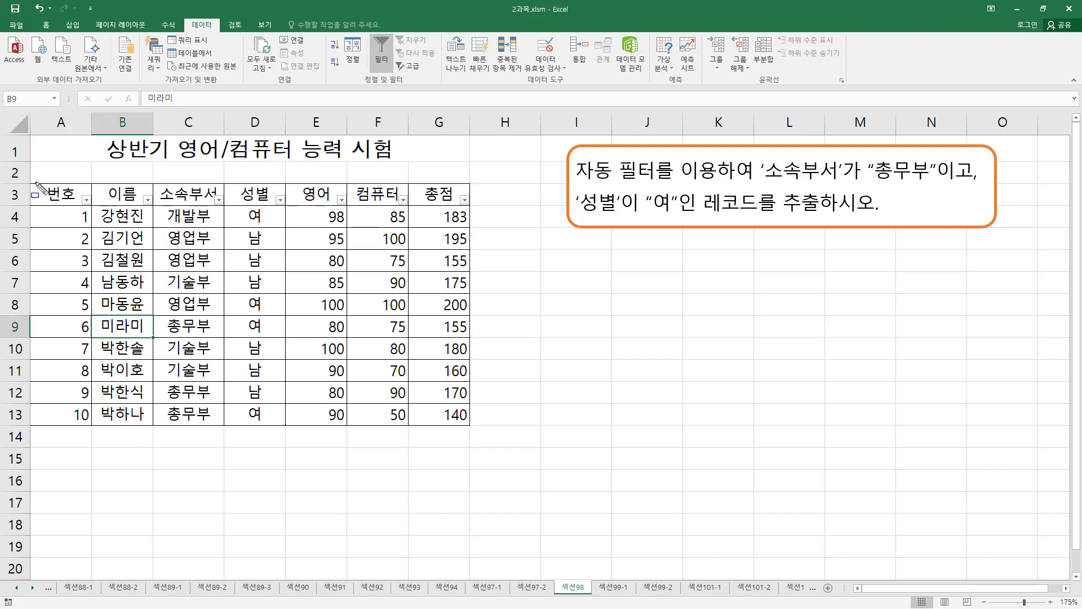
pyautogui.moveTo(35, 183)
pyautogui.mouseDown()
pyautogui.moveTo(56, 204)
pyautogui.moveTo(478, 208)
pyautogui.mouseUp()
pyautogui.moveTo(395, 192); pyautogui.dragTo(413, 208)
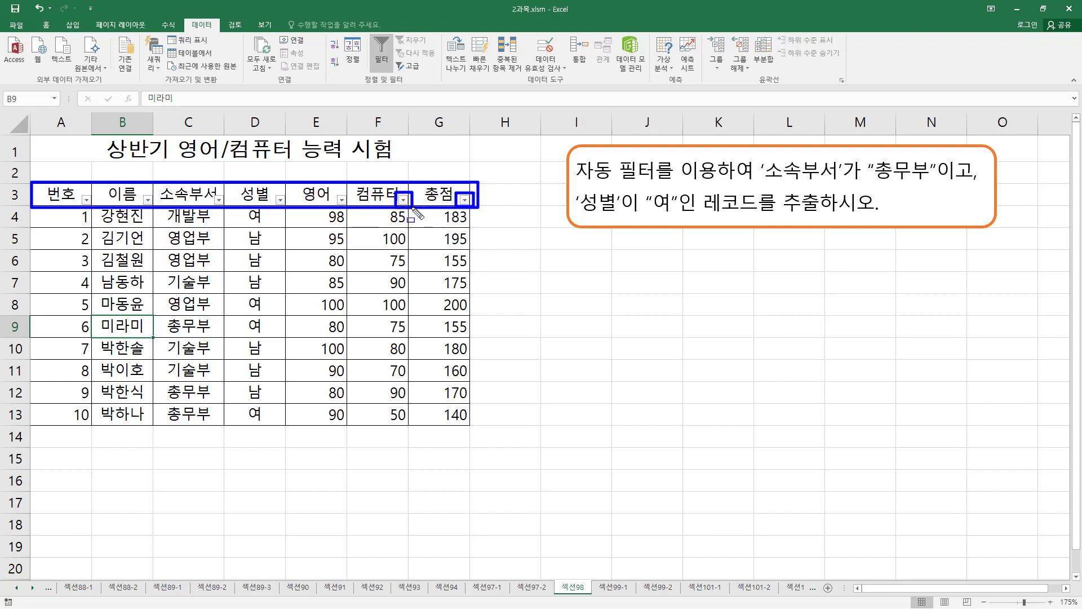
pyautogui.moveTo(332, 191); pyautogui.dragTo(353, 208)
pyautogui.moveTo(273, 191); pyautogui.dragTo(291, 208)
pyautogui.press('Escape')
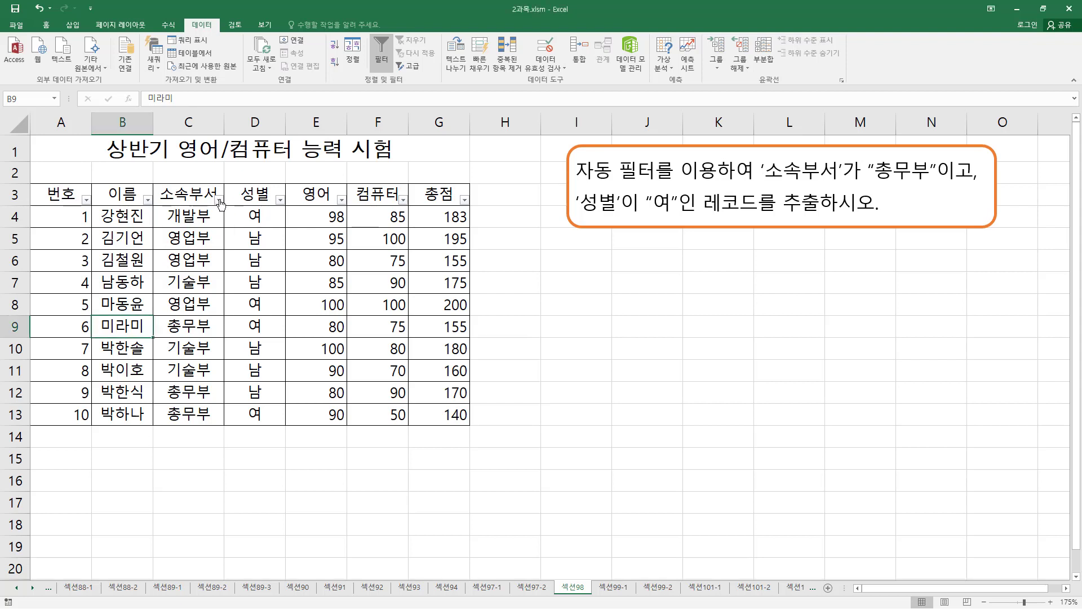
# Filter the 소속부서 column by excluding 개발부 and 기술부, keeping 영업부 and 총무부.
pyautogui.click(218, 199)
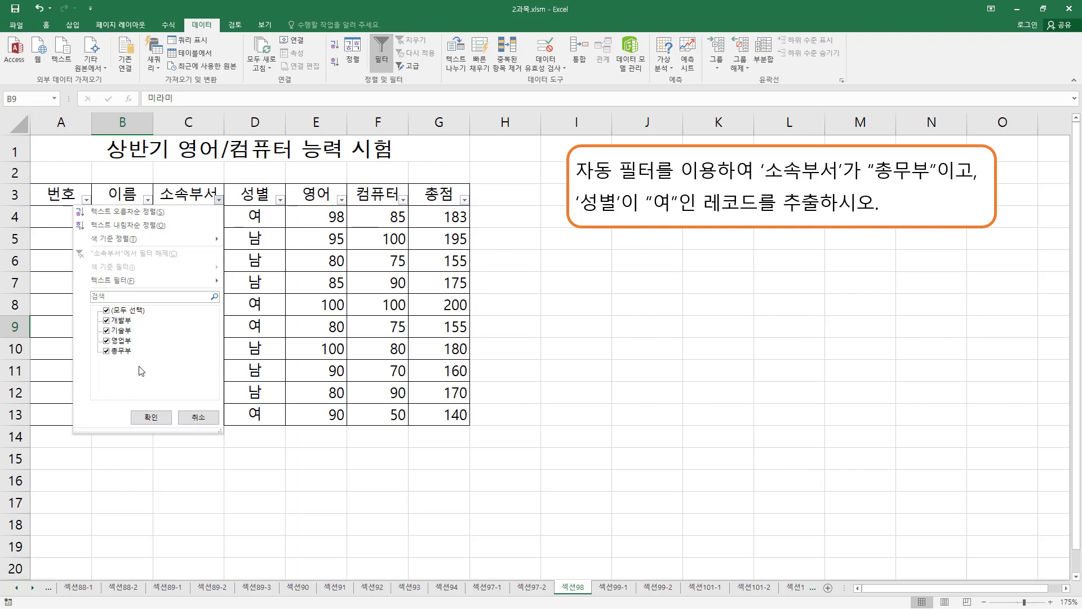
pyautogui.click(107, 321)
pyautogui.click(107, 330)
pyautogui.click(151, 418)
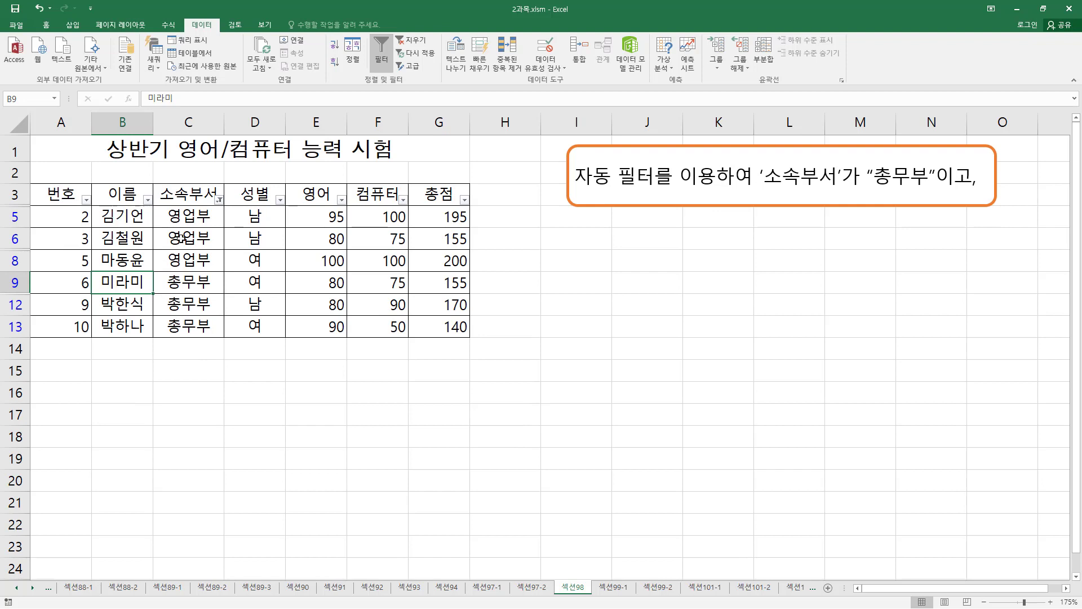
# Narrow the 소속부서 filter to 영업부 only by also excluding 총무부.
pyautogui.click(219, 200)
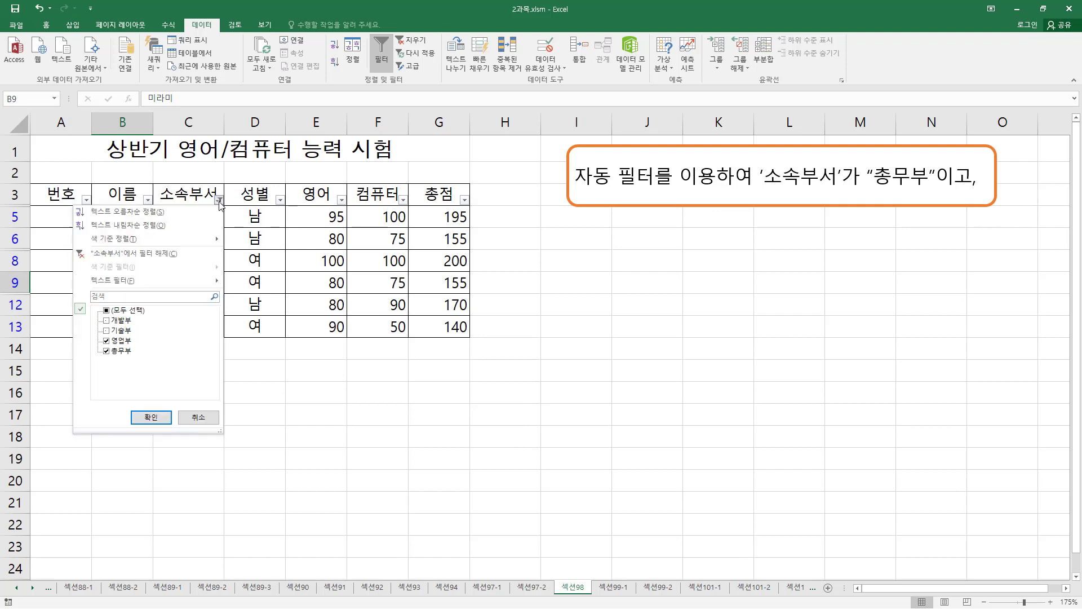
pyautogui.click(109, 352)
pyautogui.click(157, 418)
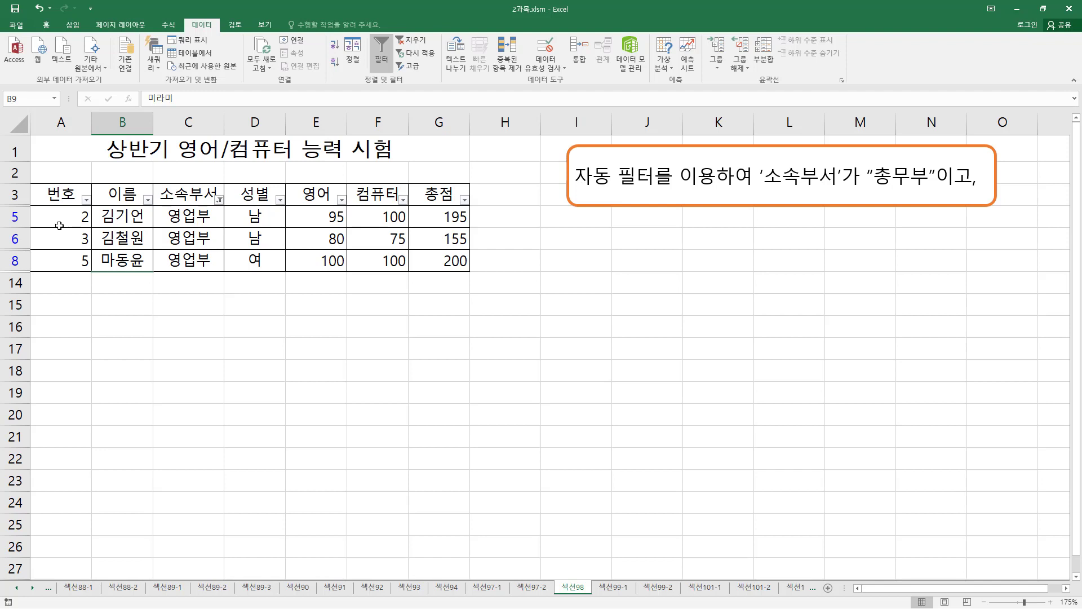
pyautogui.moveTo(3, 183); pyautogui.dragTo(32, 296)
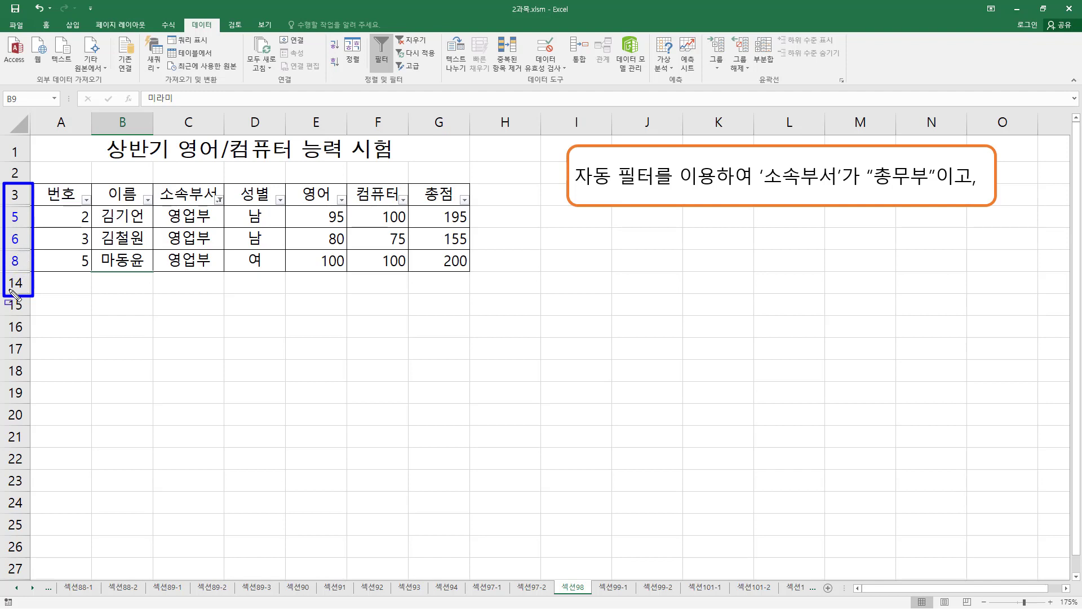
pyautogui.moveTo(8, 291); pyautogui.dragTo(25, 292)
pyautogui.moveTo(41, 206); pyautogui.dragTo(472, 271)
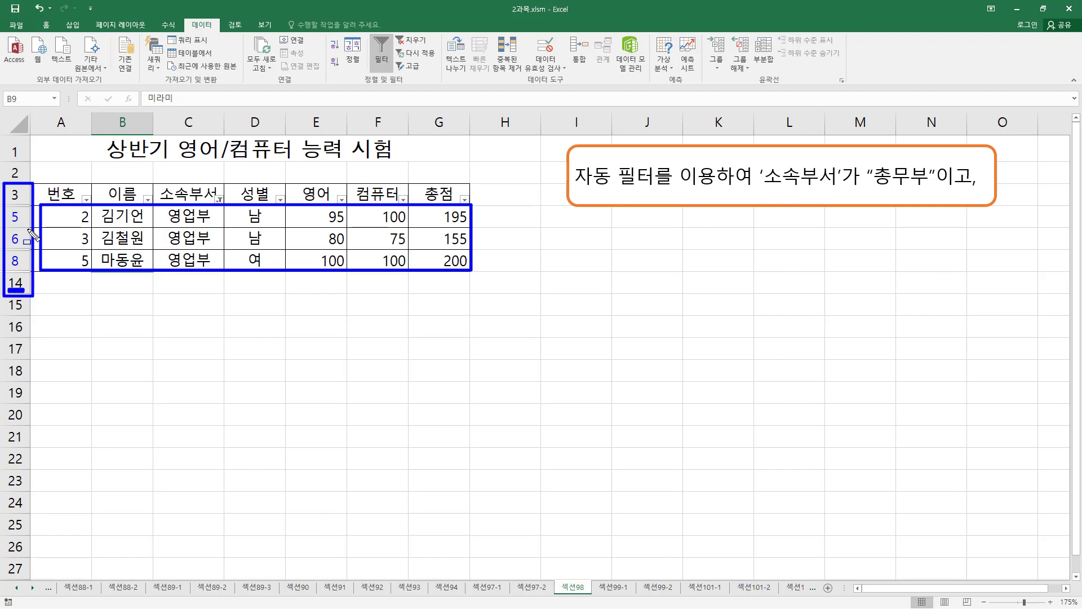
pyautogui.press('Escape')
# Reselect all departments in the 소속부서 filter to show every record again.
pyautogui.click(219, 200)
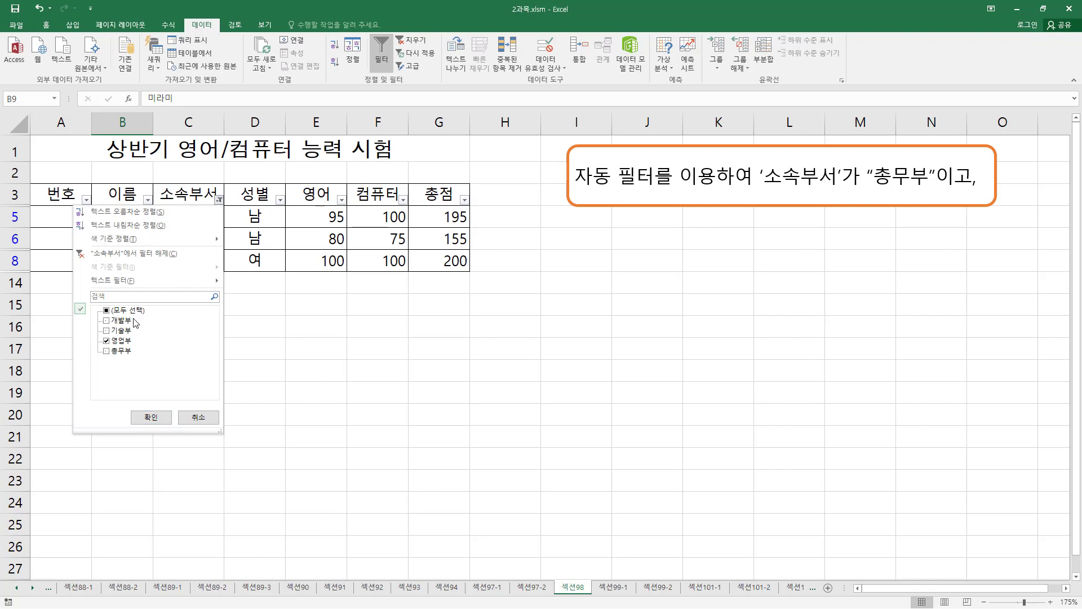
pyautogui.click(151, 418)
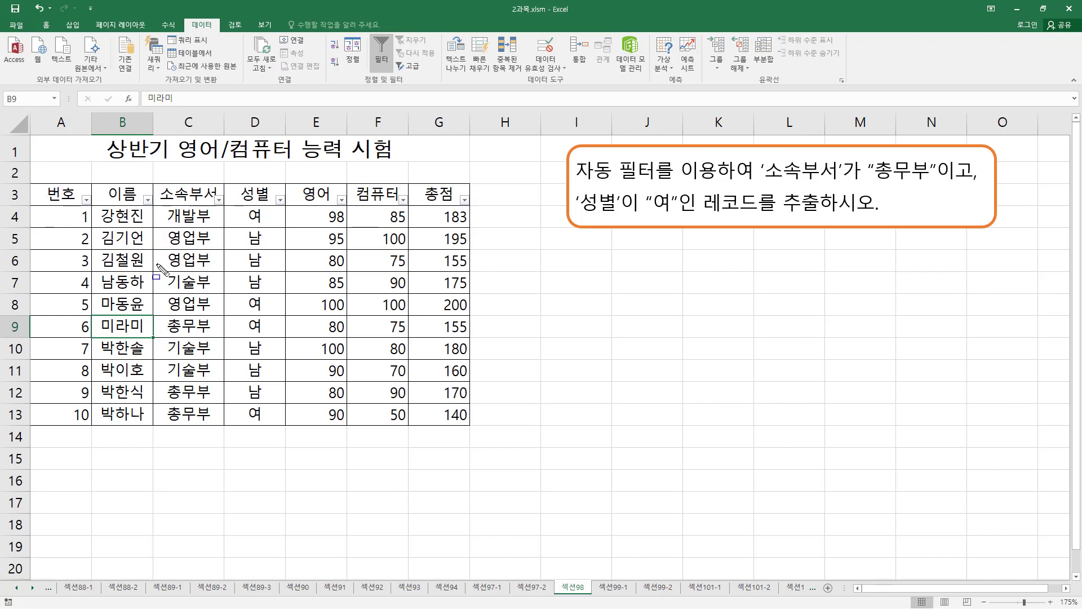
pyautogui.moveTo(34, 183)
pyautogui.mouseDown()
pyautogui.moveTo(150, 210)
pyautogui.moveTo(477, 212)
pyautogui.mouseUp()
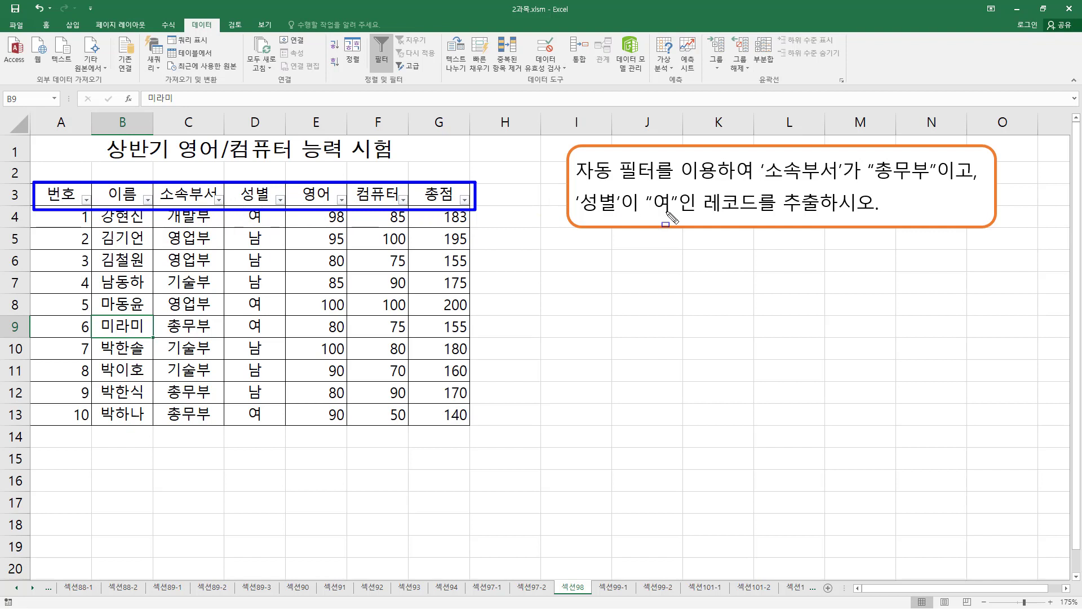
pyautogui.moveTo(766, 182); pyautogui.dragTo(956, 184)
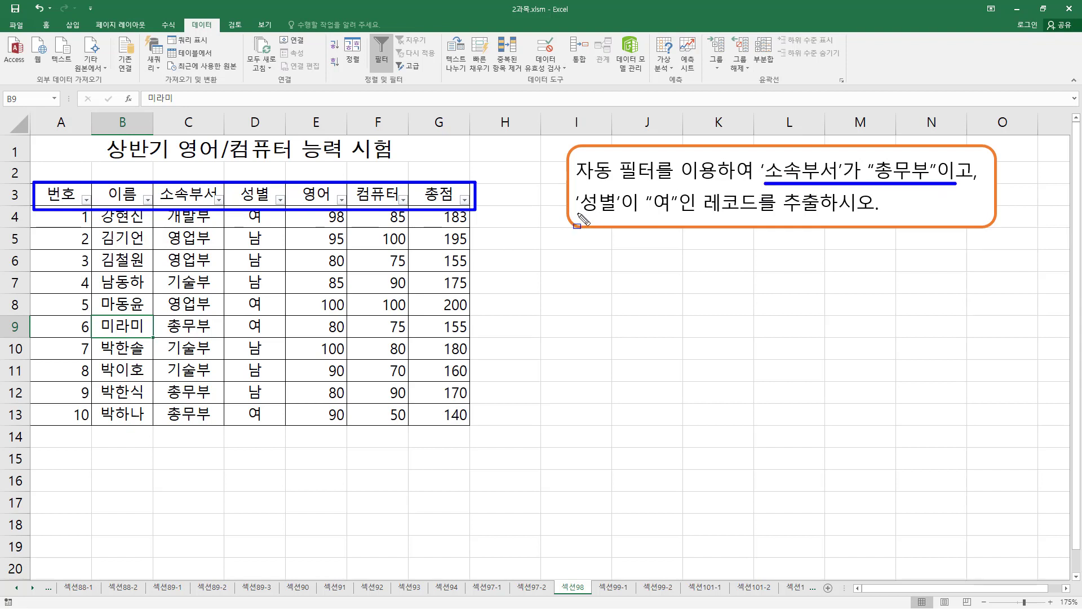
pyautogui.moveTo(576, 215); pyautogui.dragTo(690, 216)
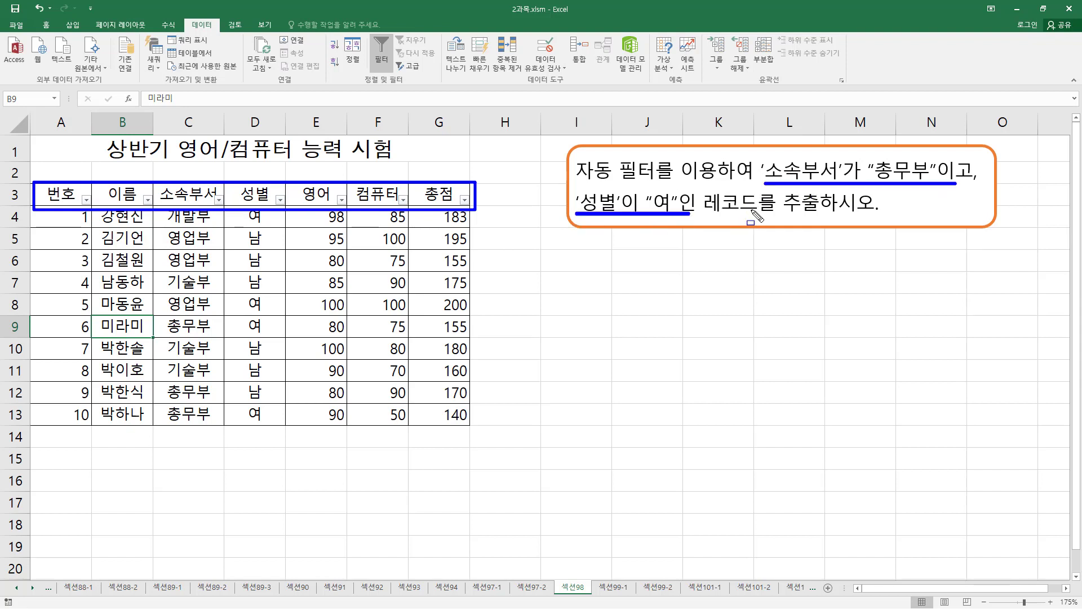
pyautogui.press('Escape')
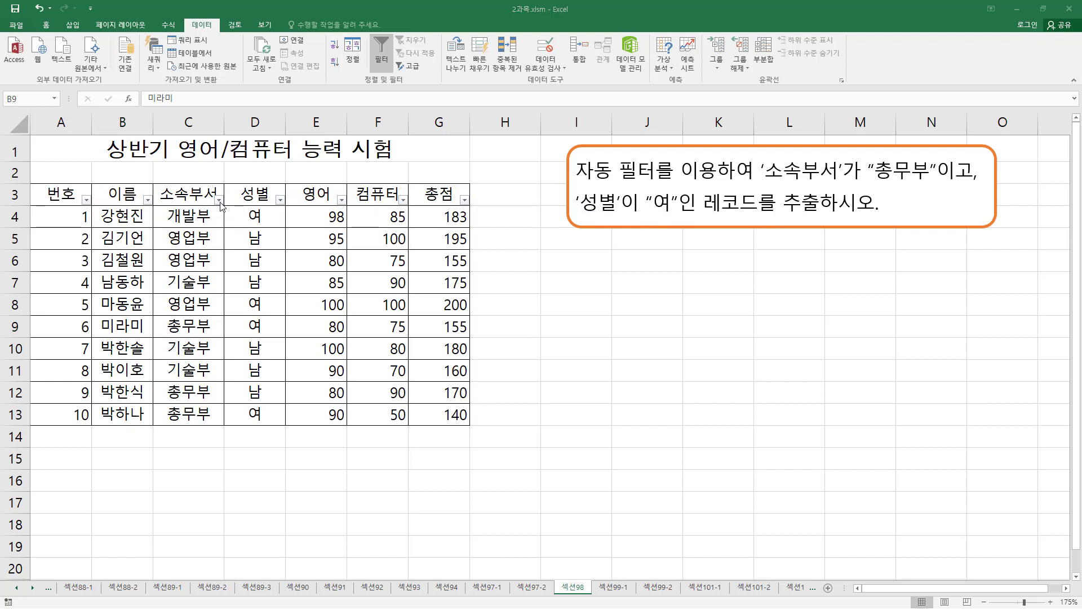
# Filter the 소속부서 column to show only 총무부, excluding 개발부, 기술부 and 영업부.
pyautogui.click(218, 200)
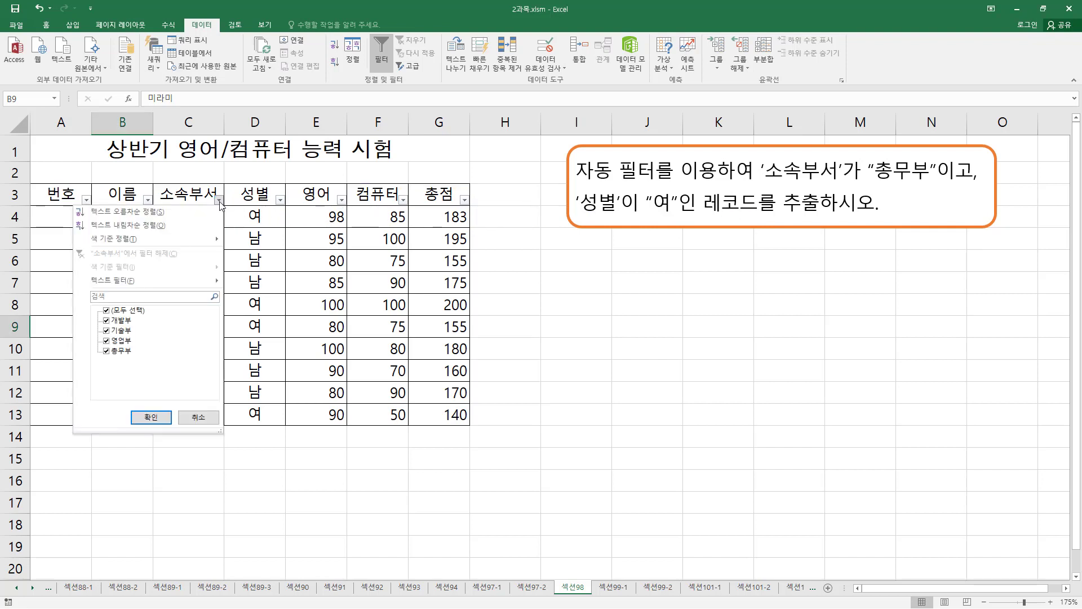
pyautogui.click(107, 342)
pyautogui.click(107, 321)
pyautogui.click(107, 332)
pyautogui.click(165, 424)
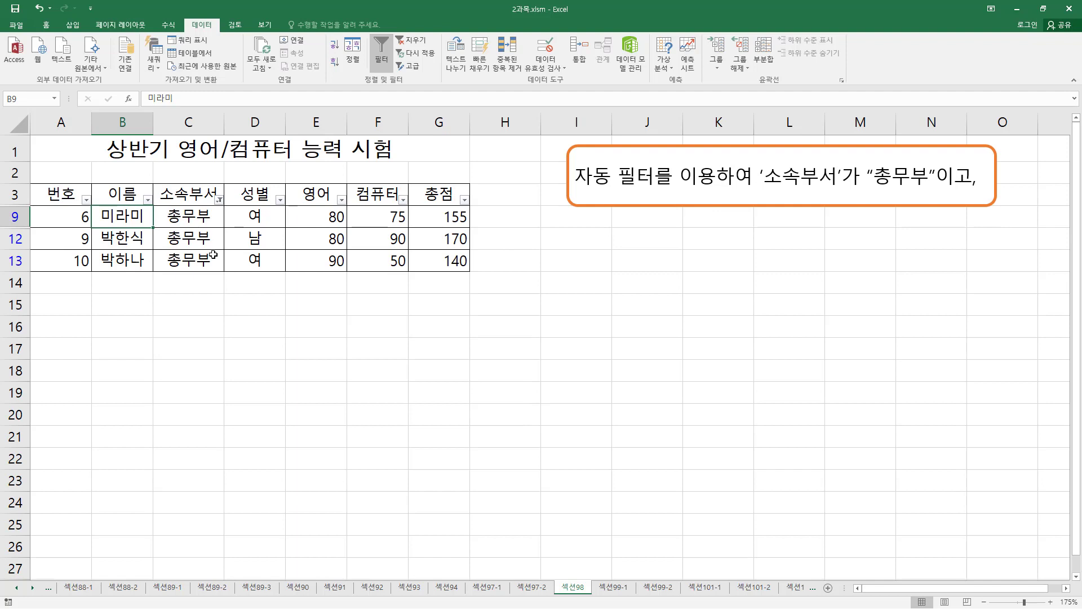
# Filter the 성별 column to show only 여 by excluding 남.
pyautogui.moveTo(240, 205); pyautogui.dragTo(271, 269)
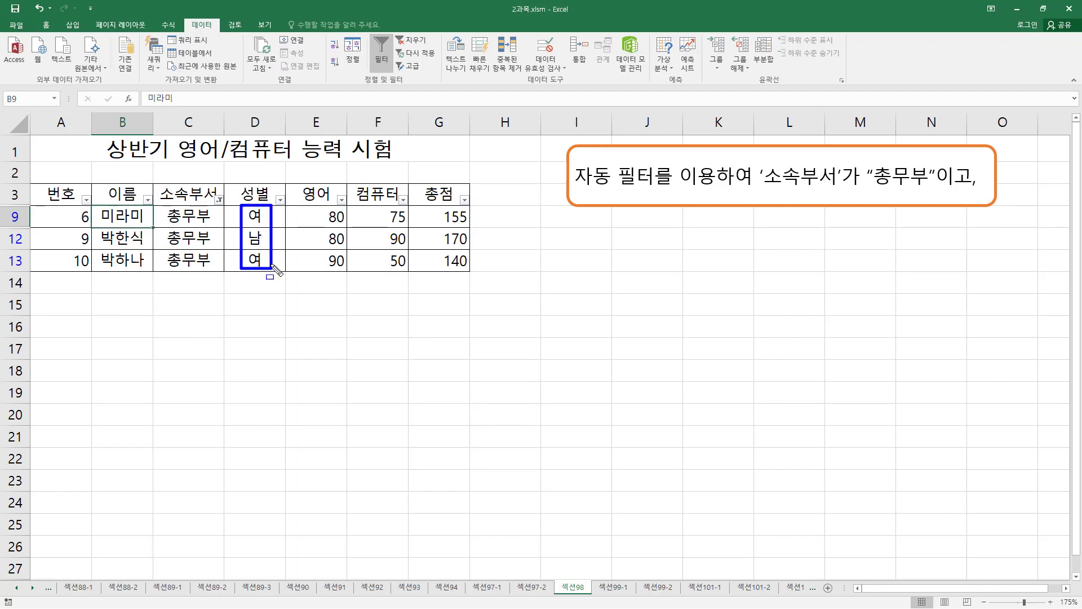
pyautogui.press('Escape')
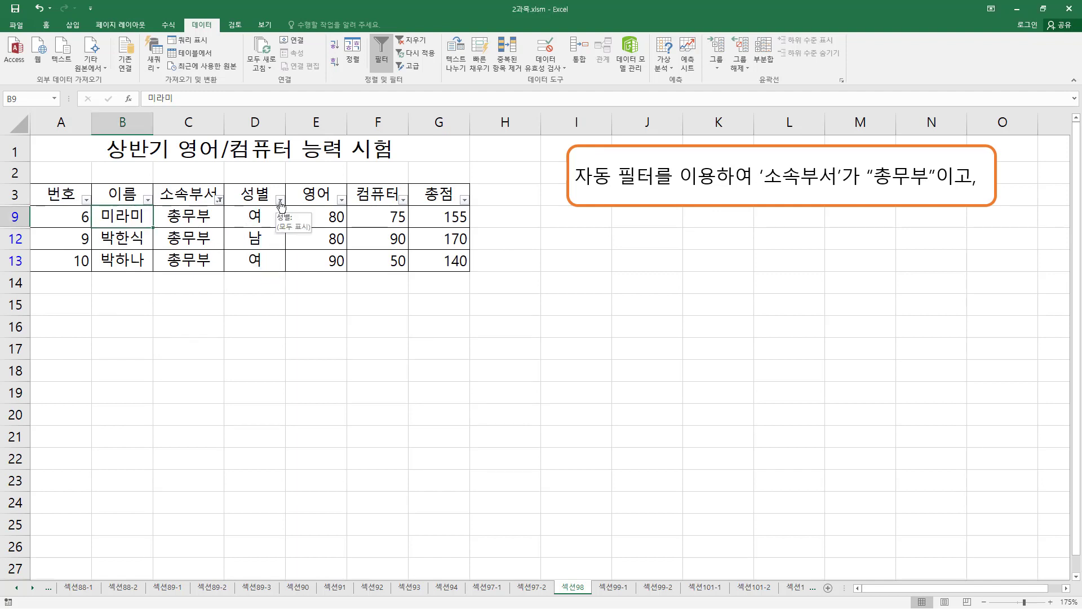
pyautogui.click(279, 200)
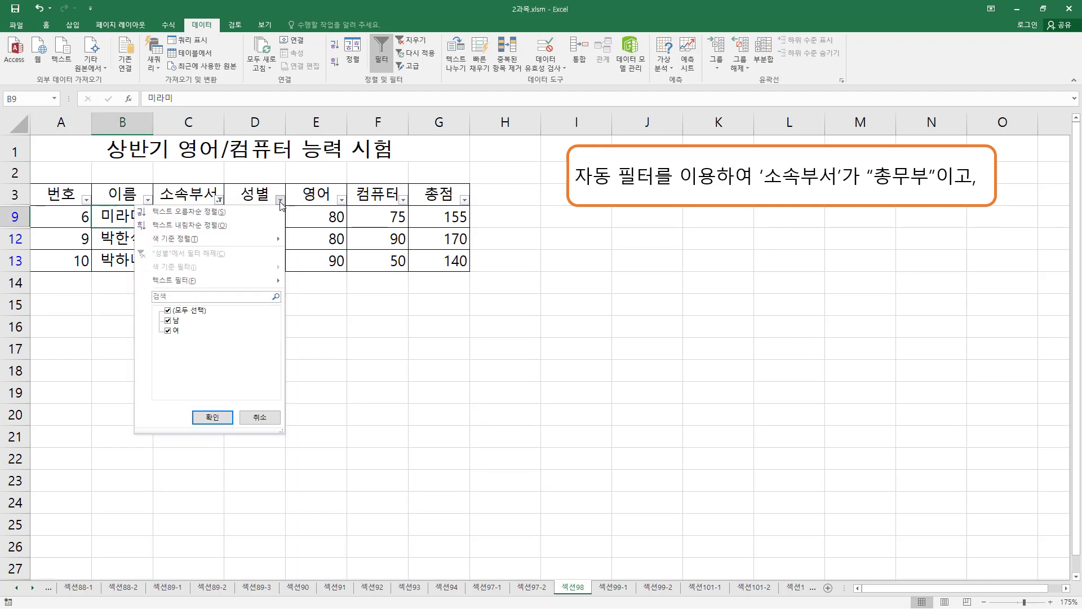
pyautogui.click(166, 322)
pyautogui.click(212, 416)
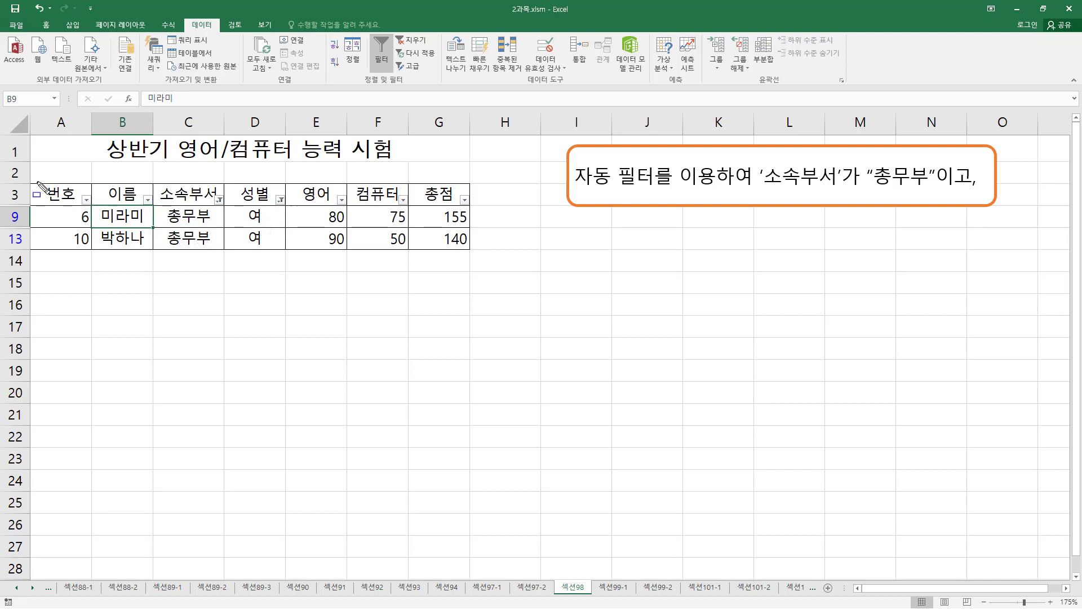
pyautogui.moveTo(35, 182)
pyautogui.mouseDown()
pyautogui.moveTo(85, 210)
pyautogui.moveTo(475, 211)
pyautogui.mouseUp()
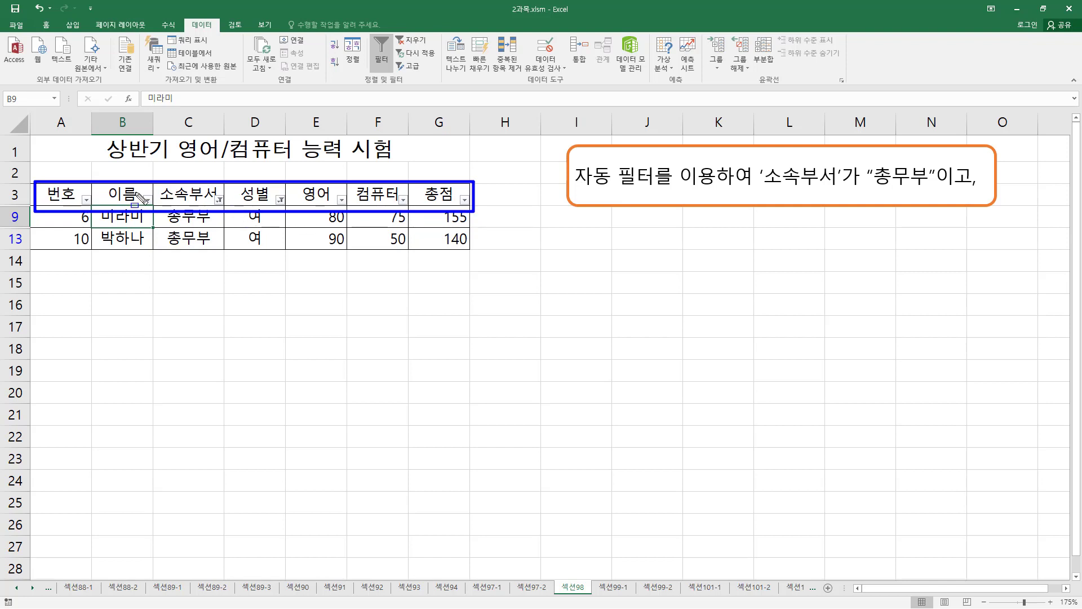
pyautogui.moveTo(138, 192)
pyautogui.mouseDown()
pyautogui.moveTo(157, 209)
pyautogui.moveTo(225, 197)
pyautogui.mouseUp()
pyautogui.moveTo(273, 195)
pyautogui.mouseDown()
pyautogui.moveTo(290, 195)
pyautogui.moveTo(288, 207)
pyautogui.moveTo(273, 195)
pyautogui.mouseUp()
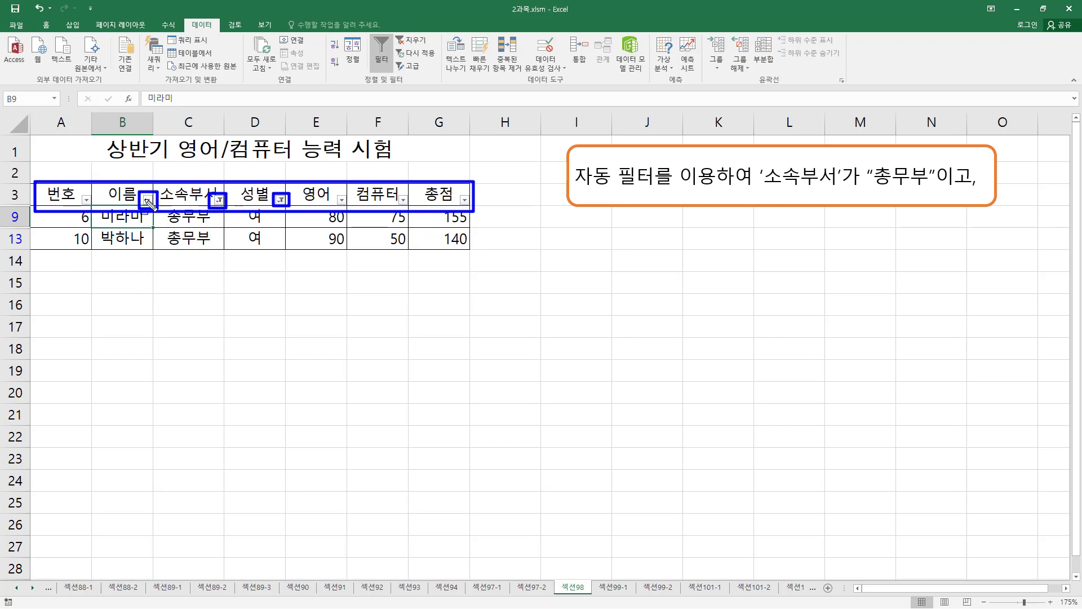
pyautogui.moveTo(79, 192); pyautogui.dragTo(95, 207)
pyautogui.moveTo(331, 193)
pyautogui.mouseDown()
pyautogui.moveTo(352, 209)
pyautogui.moveTo(413, 209)
pyautogui.moveTo(458, 192)
pyautogui.mouseUp()
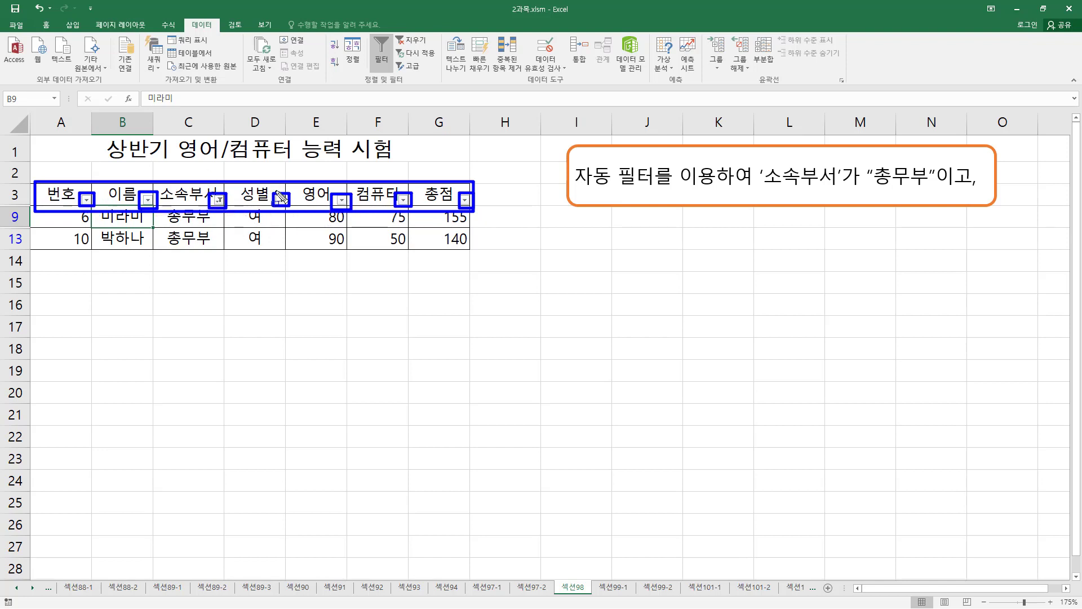
pyautogui.press('Escape')
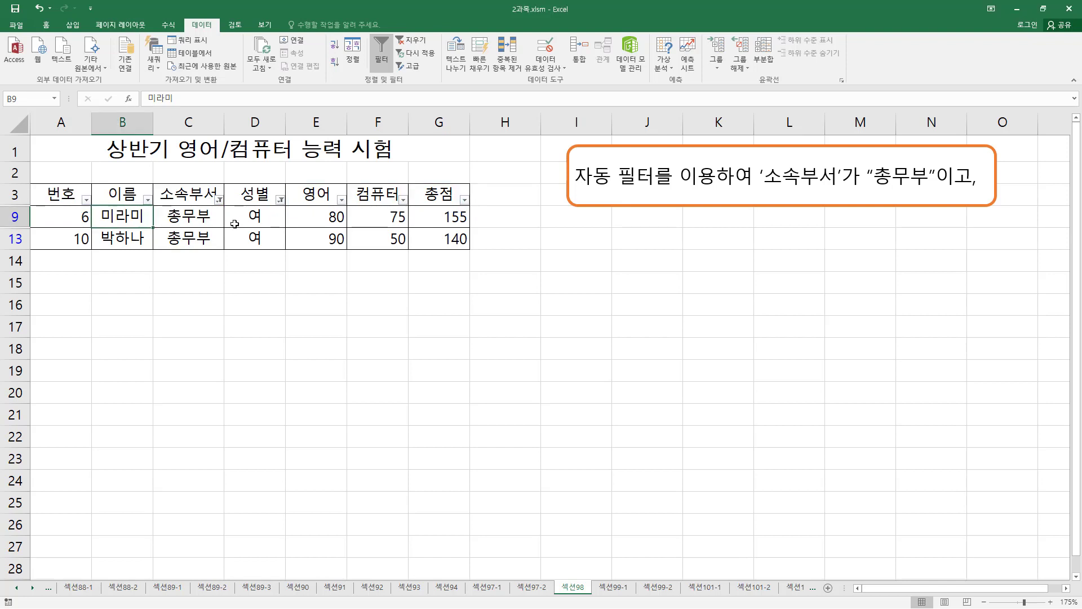
pyautogui.moveTo(152, 180)
pyautogui.mouseDown()
pyautogui.moveTo(226, 209)
pyautogui.moveTo(253, 197)
pyautogui.moveTo(291, 208)
pyautogui.mouseUp()
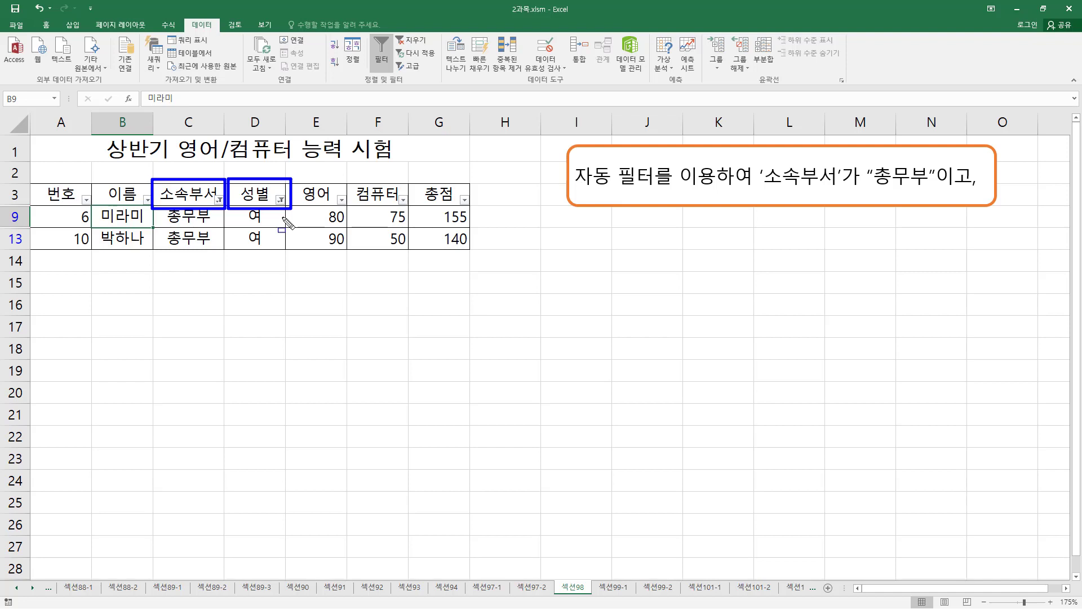
pyautogui.press('Escape')
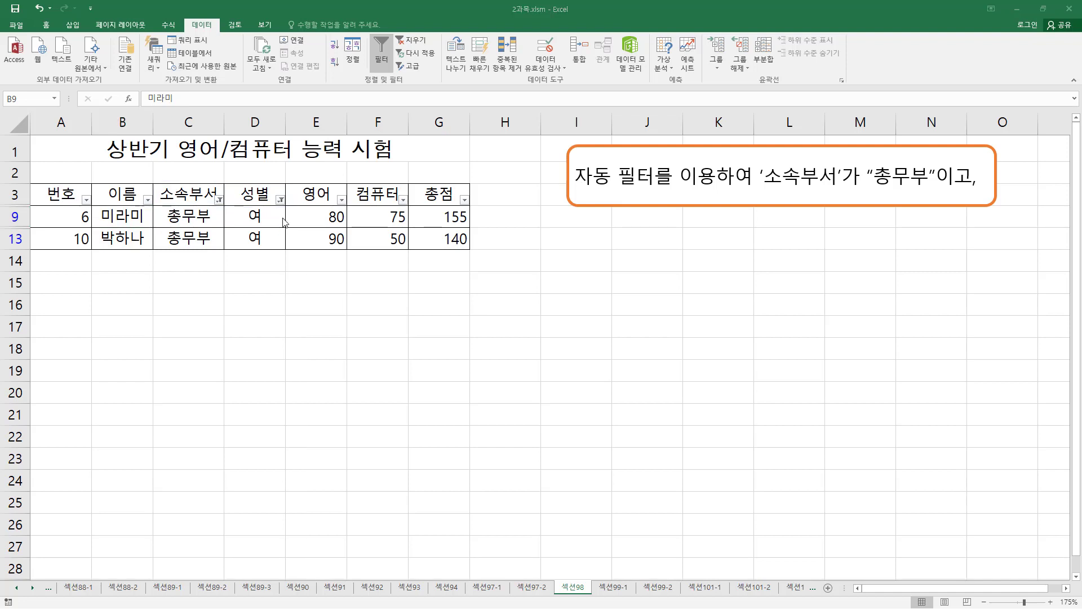
pyautogui.moveTo(163, 169)
pyautogui.mouseDown()
pyautogui.moveTo(182, 197)
pyautogui.moveTo(225, 212)
pyautogui.mouseUp()
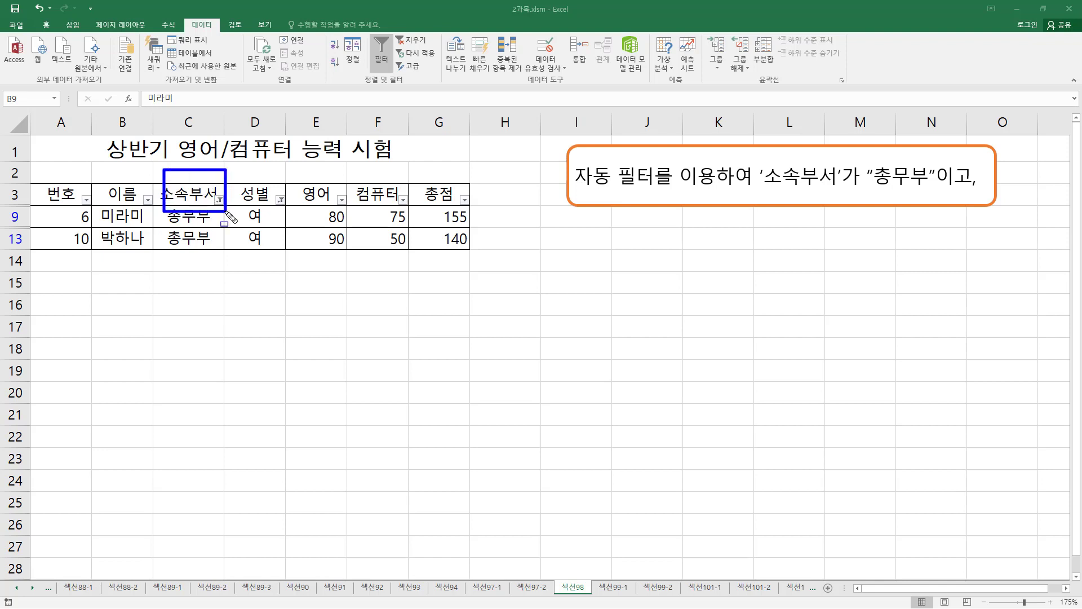
pyautogui.moveTo(352, 176)
pyautogui.mouseDown()
pyautogui.moveTo(381, 207)
pyautogui.moveTo(413, 209)
pyautogui.mouseUp()
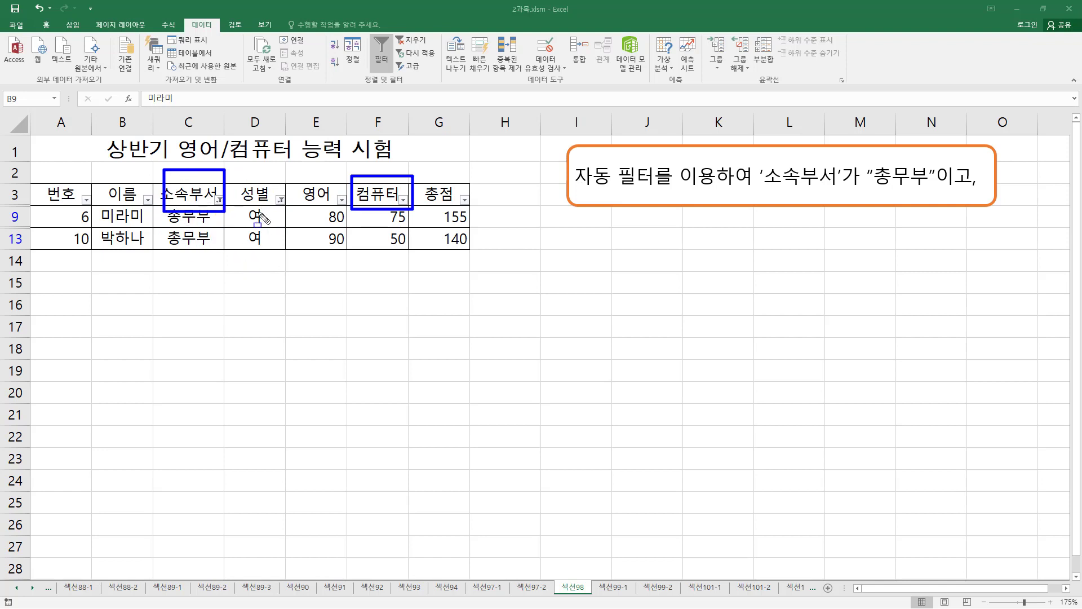
pyautogui.press('Escape')
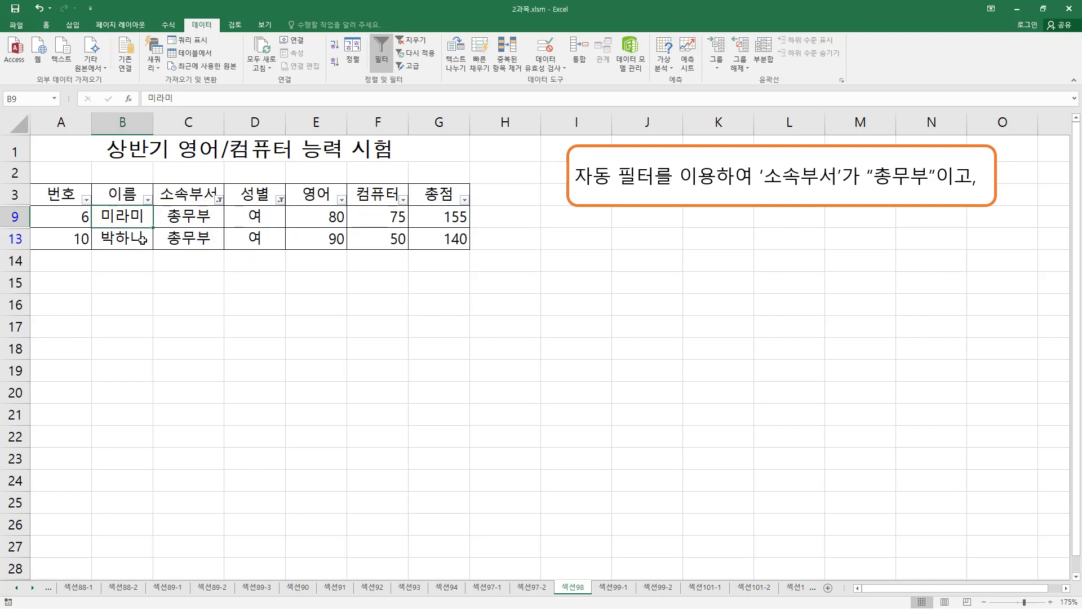
pyautogui.moveTo(72, 217); pyautogui.dragTo(442, 232)
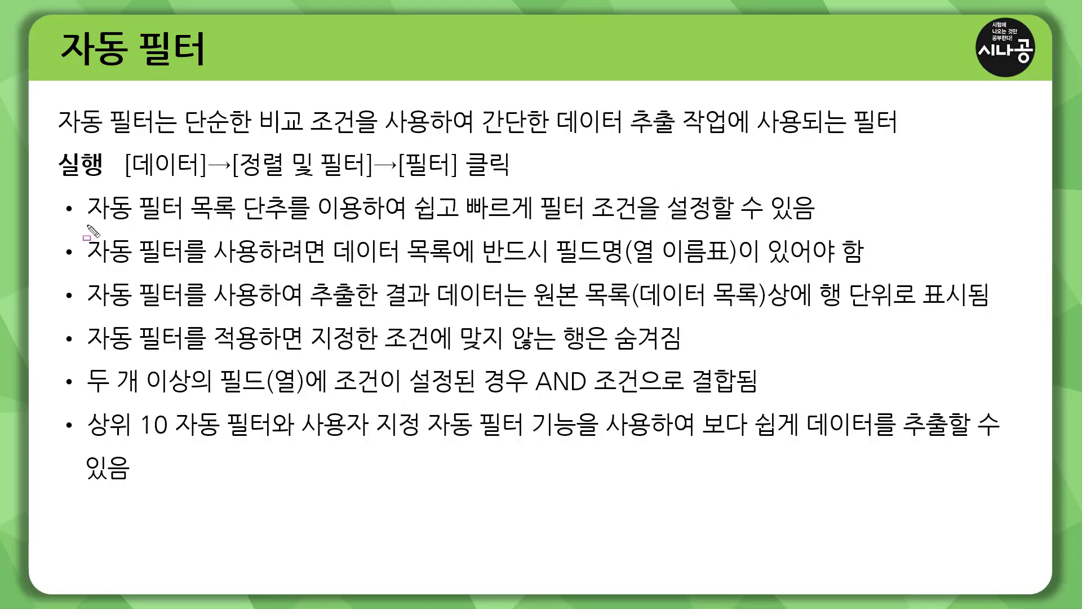
pyautogui.moveTo(87, 226)
pyautogui.mouseDown()
pyautogui.moveTo(286, 228)
pyautogui.moveTo(288, 193)
pyautogui.mouseUp()
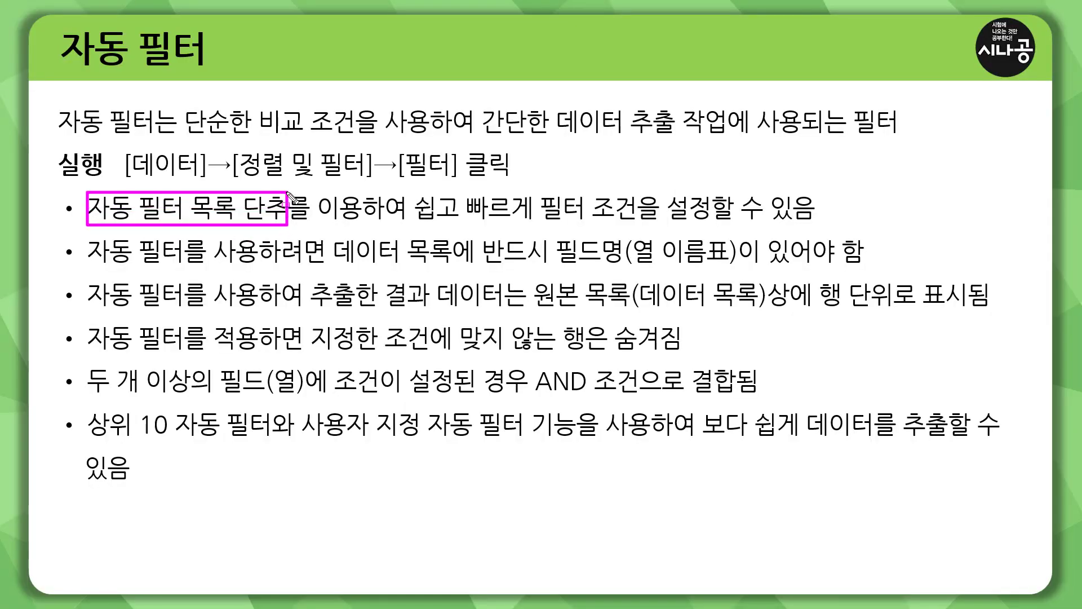
pyautogui.moveTo(401, 222); pyautogui.dragTo(709, 222)
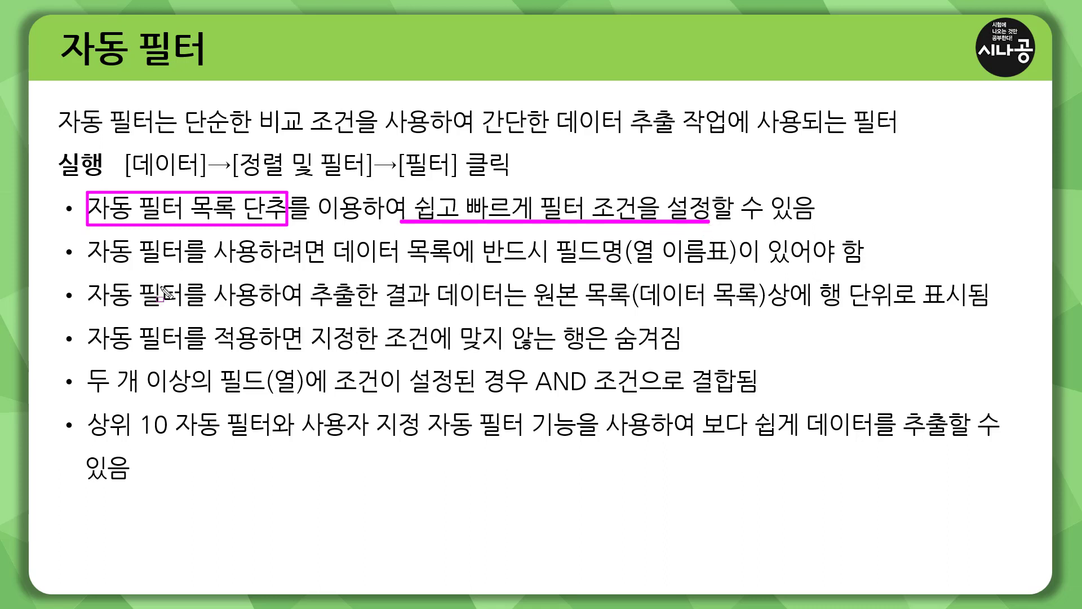
pyautogui.moveTo(89, 269)
pyautogui.mouseDown()
pyautogui.moveTo(326, 269)
pyautogui.moveTo(332, 243)
pyautogui.moveTo(342, 256)
pyautogui.moveTo(476, 272)
pyautogui.moveTo(746, 268)
pyautogui.mouseUp()
pyautogui.moveTo(483, 275); pyautogui.dragTo(744, 273)
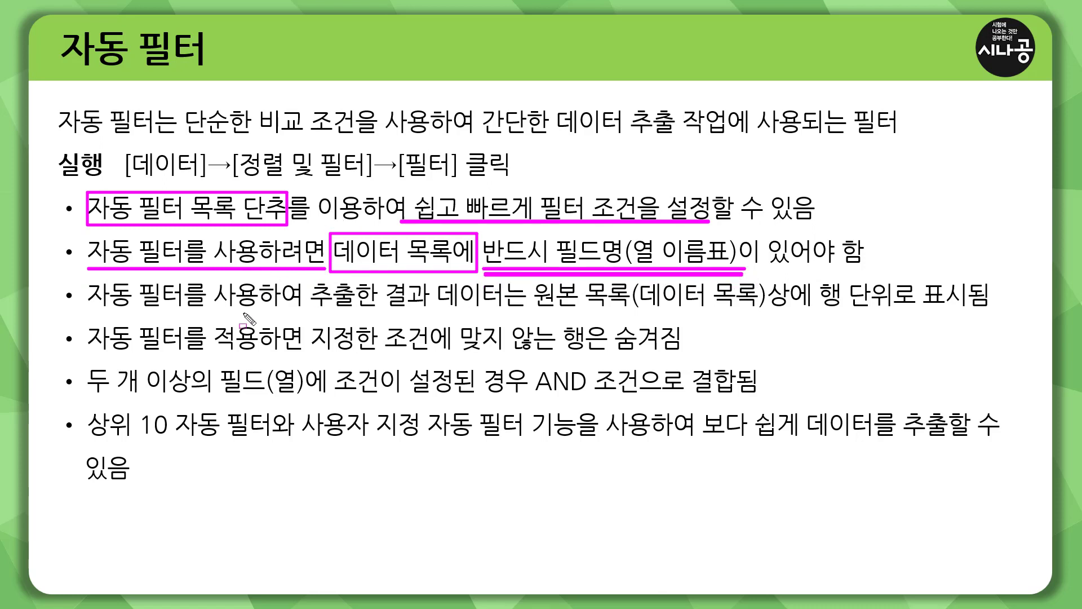